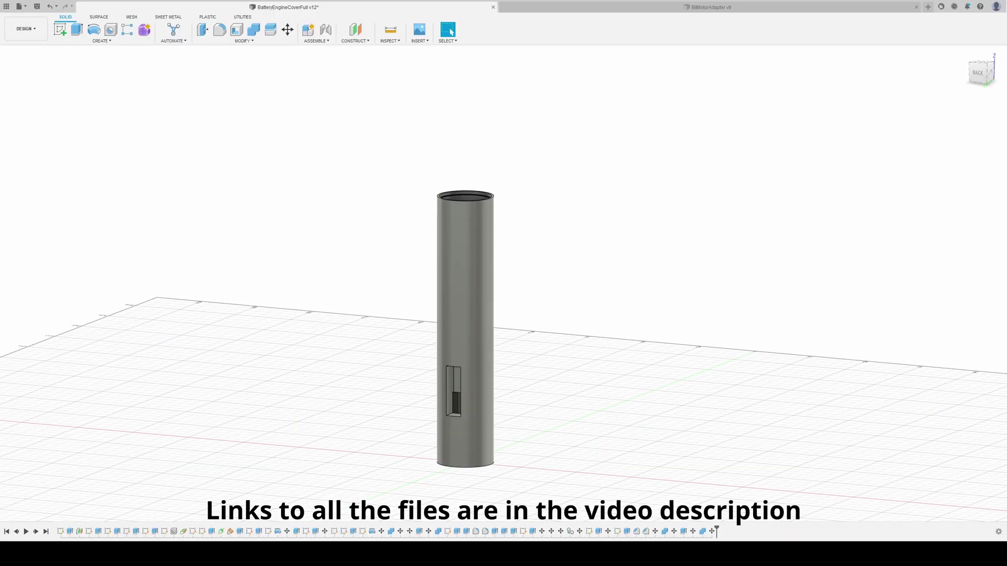
Orbit and pan around the stacked tubes to inspect the open top and back slot.
middle_click_drag(383, 294, 367, 319, "shift")
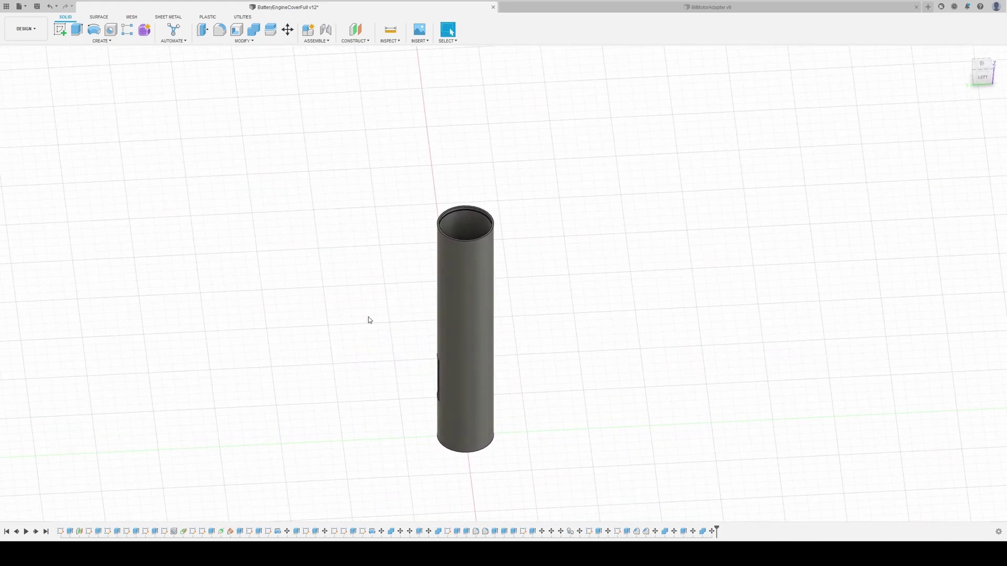
scroll(475, 228, "up", 6)
scroll(467, 215, "up", 5)
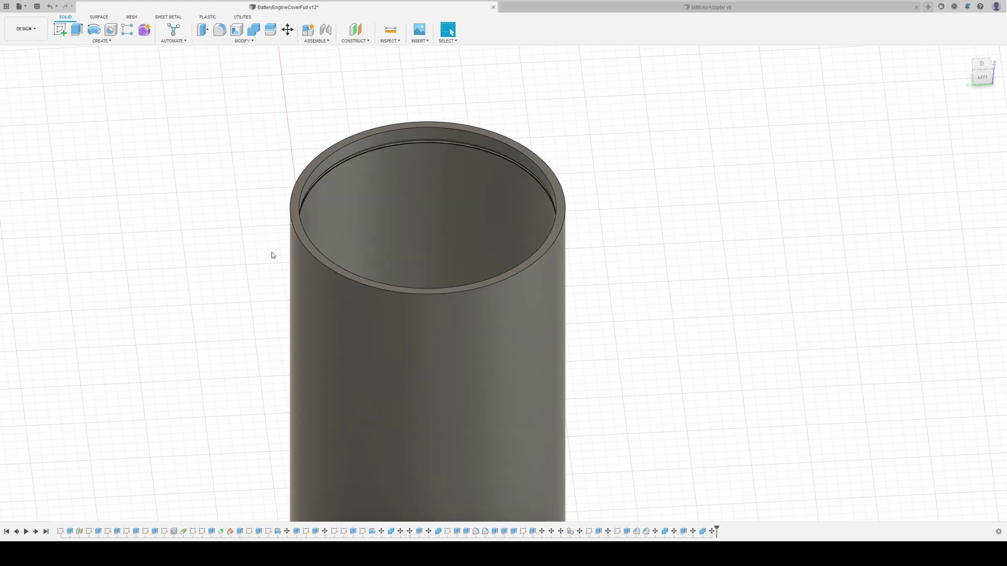
scroll(299, 324, "down", 8)
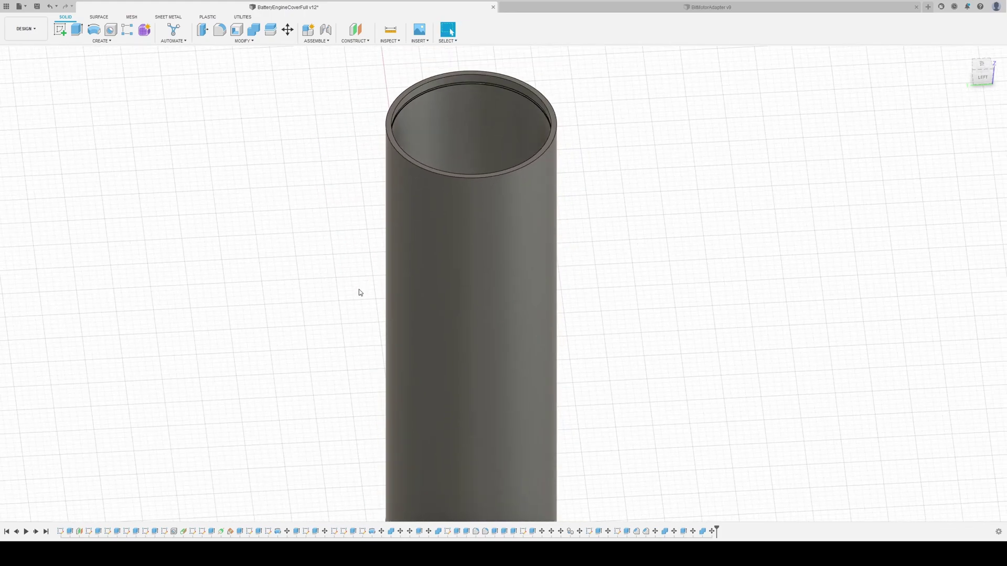
middle_click_drag(482, 390, 560, 263)
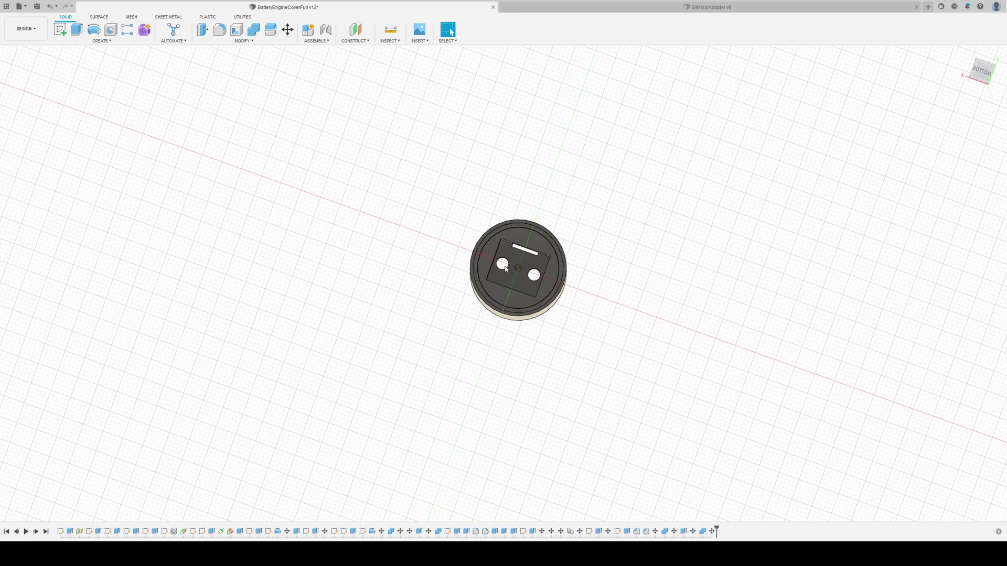
middle_click_drag(520, 259, 590, 250, "shift")
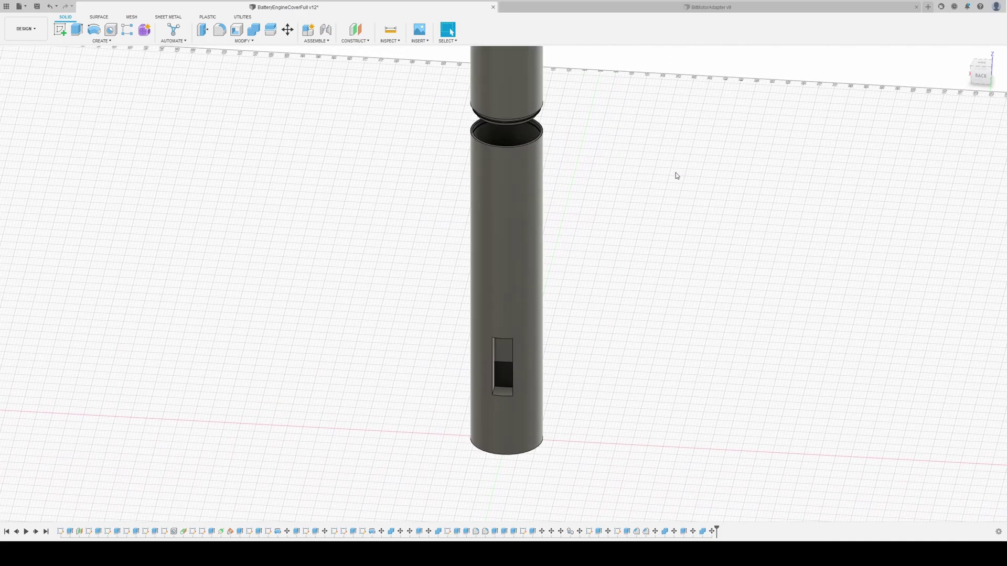
middle_click_drag(675, 173, 604, 358)
middle_click_drag(536, 232, 543, 257, "shift")
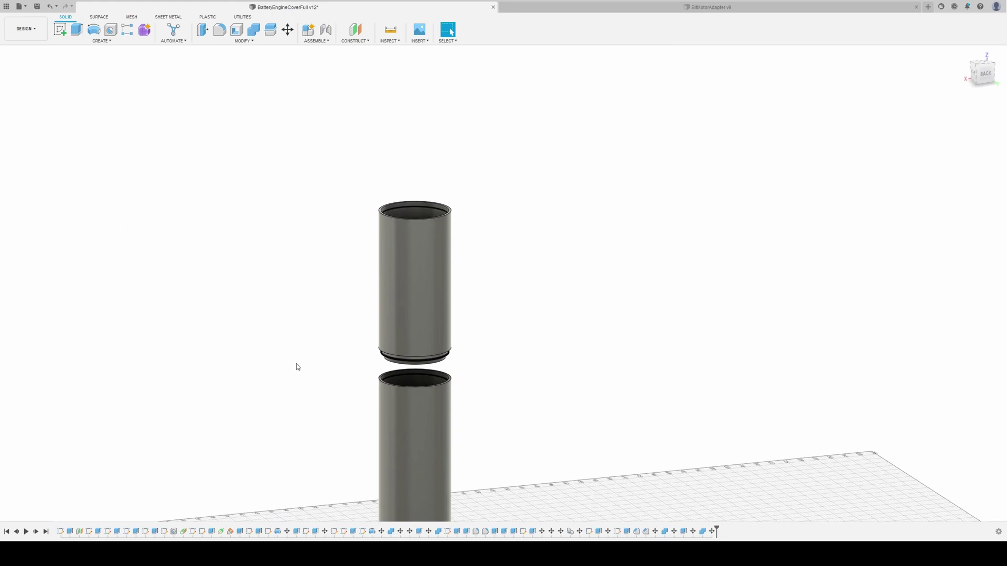
middle_click_drag(294, 366, 393, 304)
Inspect the tube and cap ring from above, below and the side.
middle_click_drag(579, 395, 503, 389, "shift")
scroll(427, 287, "up", 5)
scroll(426, 287, "up", 3)
middle_click_drag(426, 288, 551, 263, "shift")
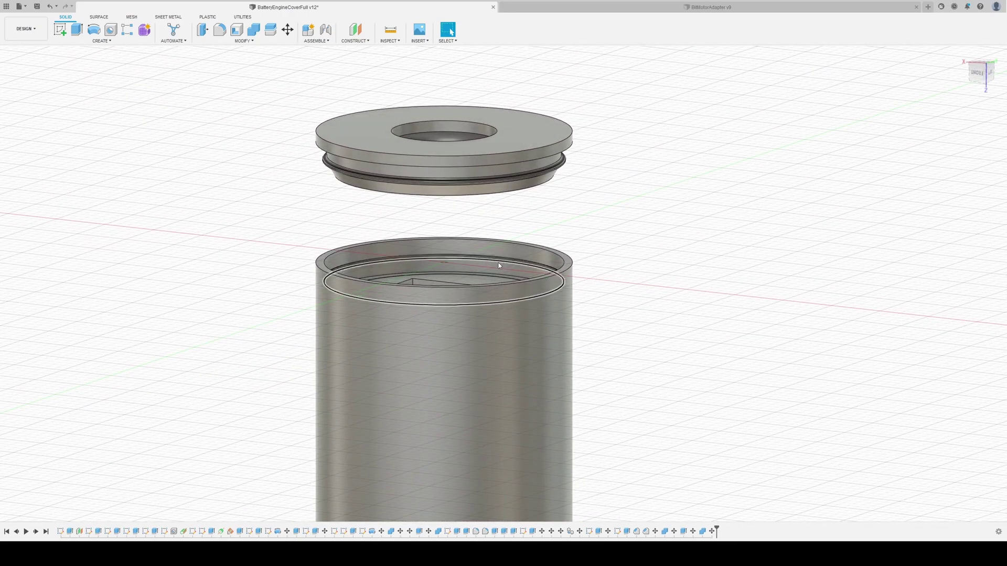
middle_click_drag(488, 263, 544, 356, "shift")
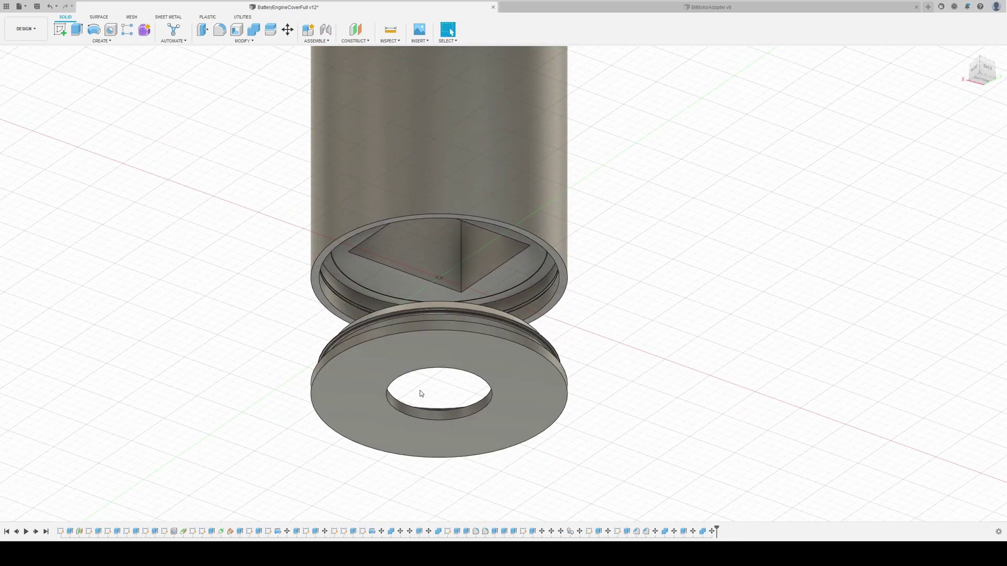
scroll(566, 302, "down", 3)
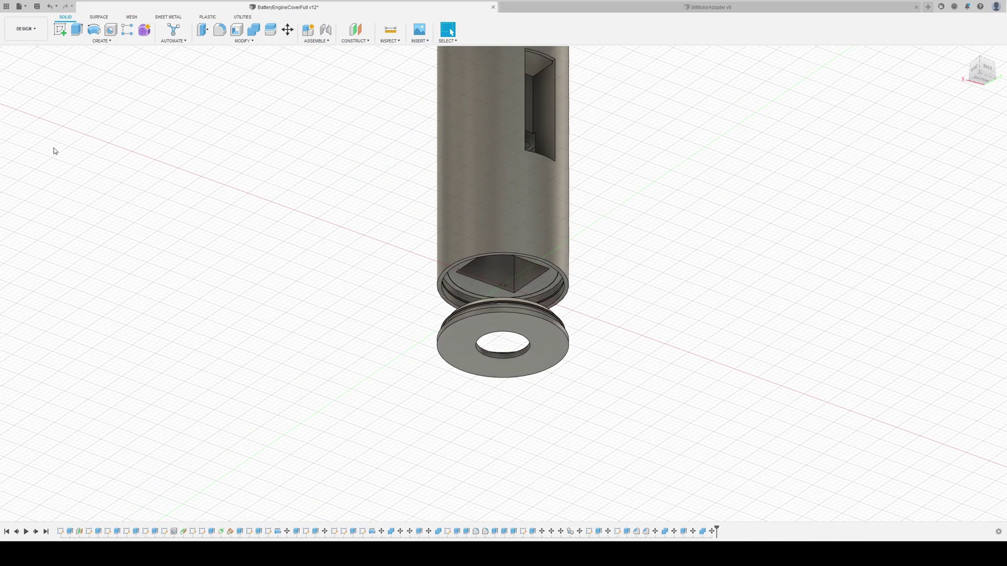
middle_click_drag(616, 223, 516, 389, "shift")
scroll(444, 205, "up", 8)
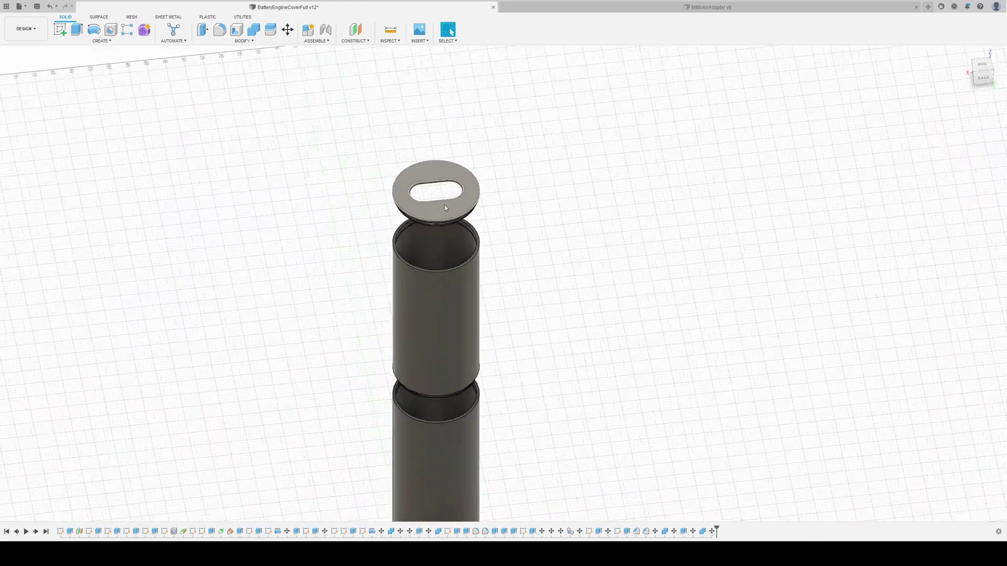
middle_click_drag(457, 212, 528, 222, "shift")
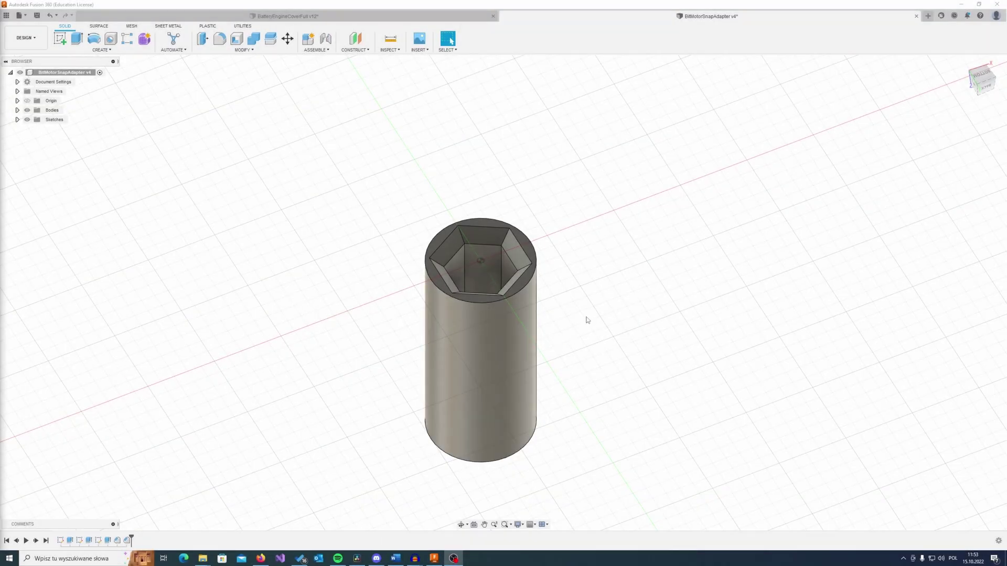
Examine the adapter's hex socket from above and the side, then bring up its design parameters.
middle_click_drag(576, 313, 492, 218, "shift")
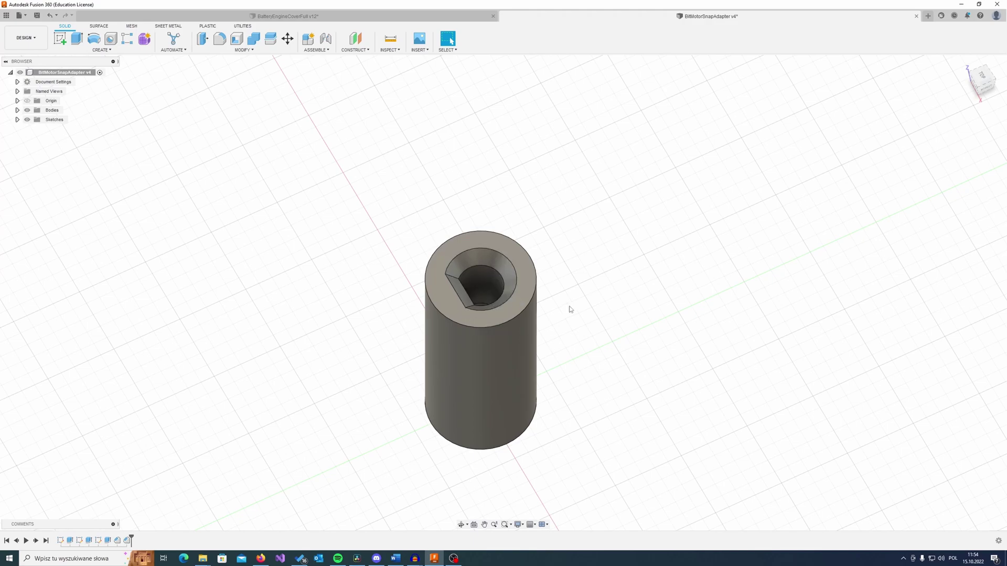
middle_click_drag(596, 290, 591, 278, "shift")
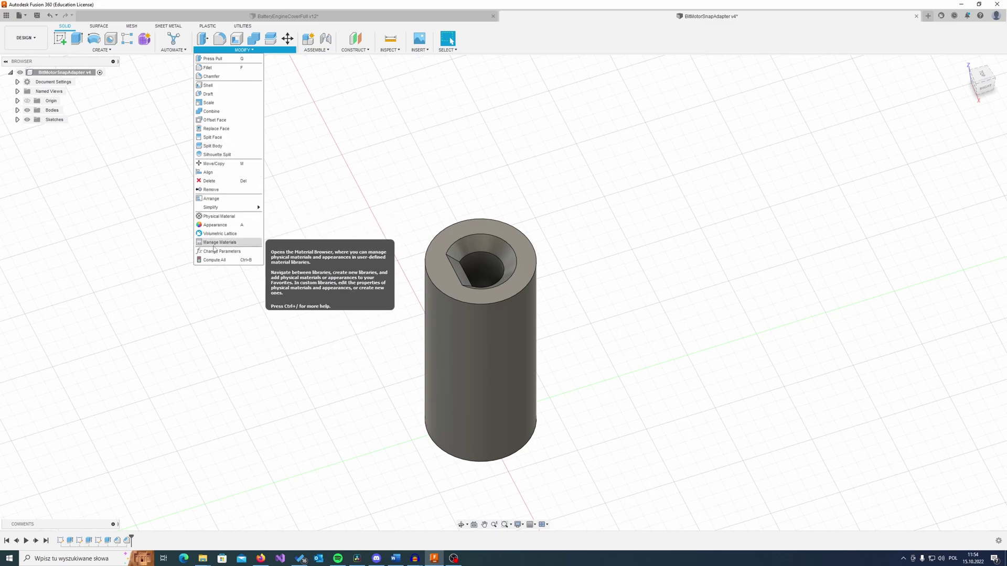
left_click(215, 251)
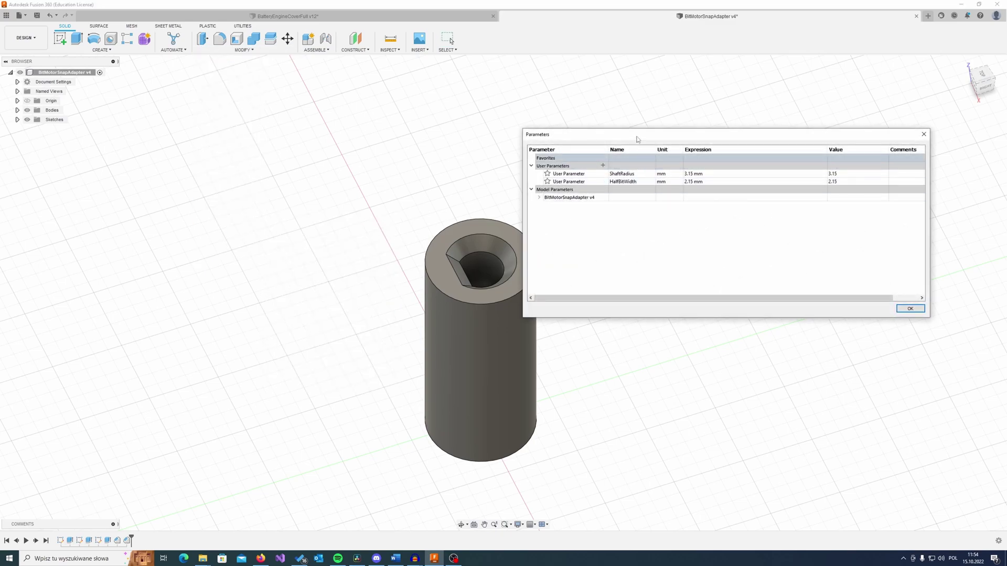
left_click_drag(637, 139, 680, 148)
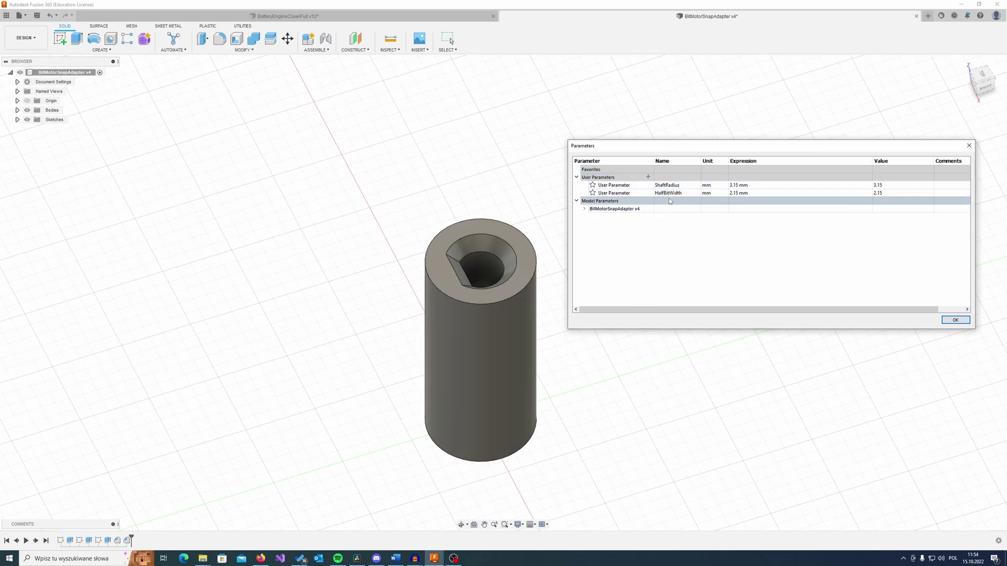
middle_click_drag(540, 412, 516, 296, "shift")
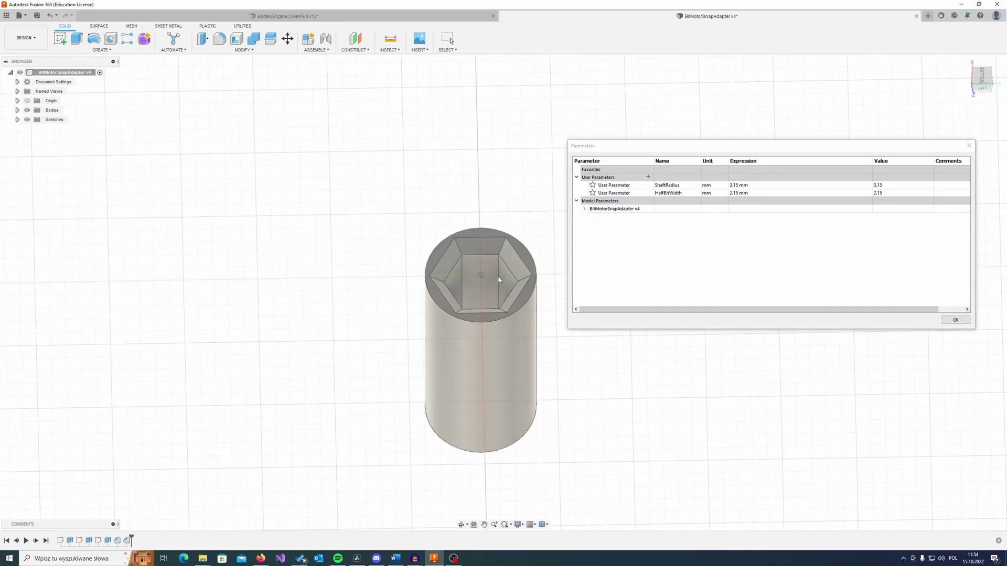
middle_click_drag(500, 281, 491, 321, "shift")
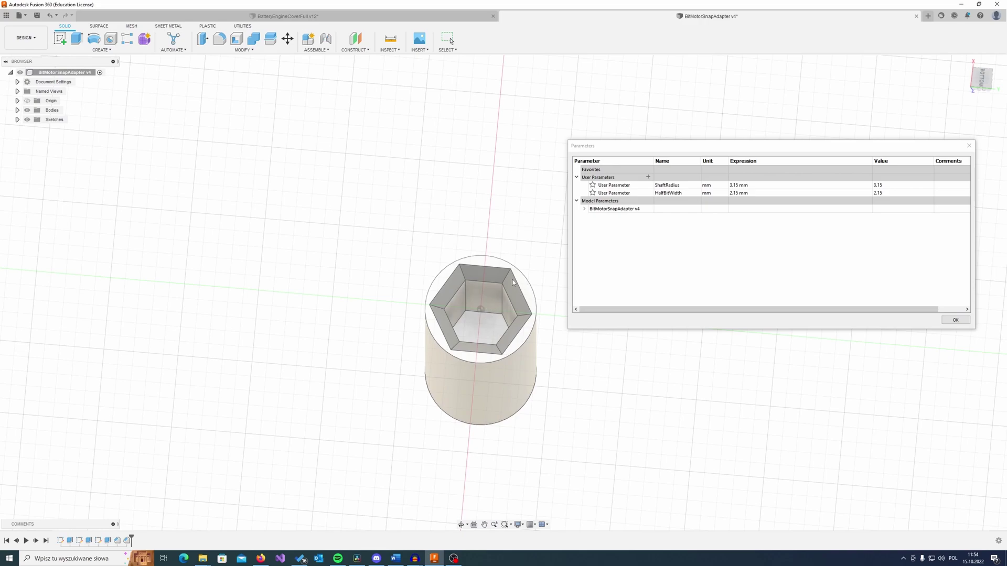
middle_click_drag(526, 306, 521, 313, "shift")
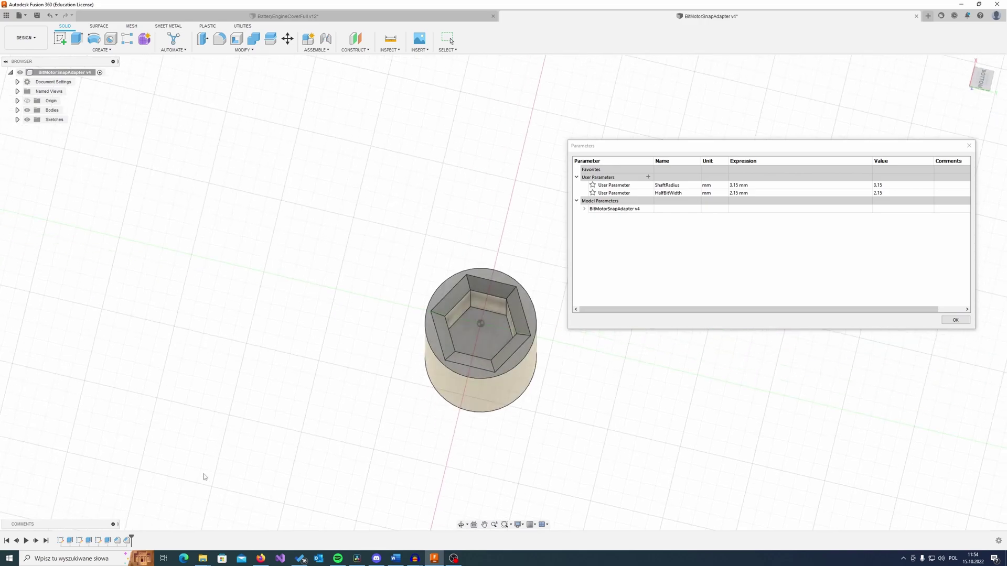
left_click(955, 320)
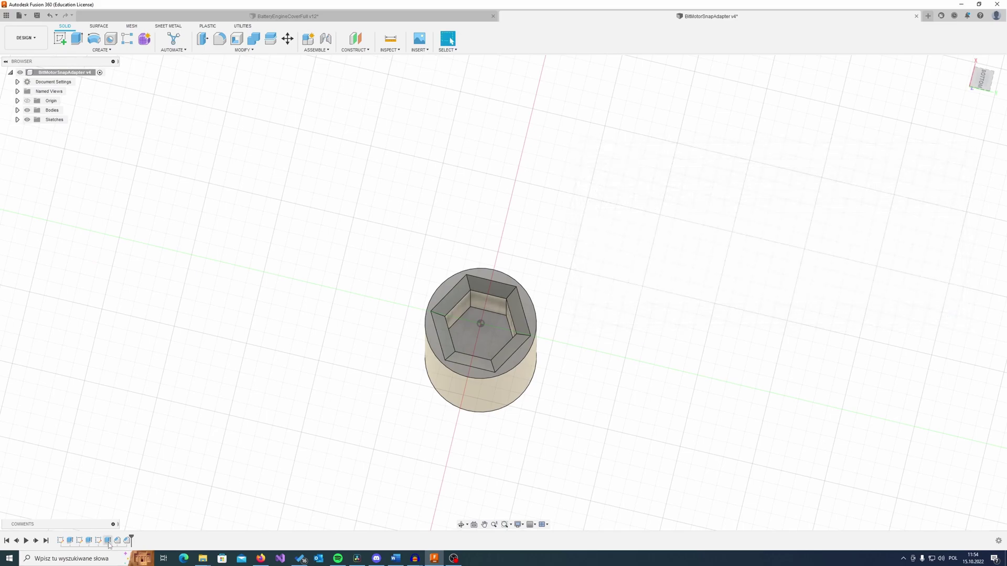
double_click(108, 540)
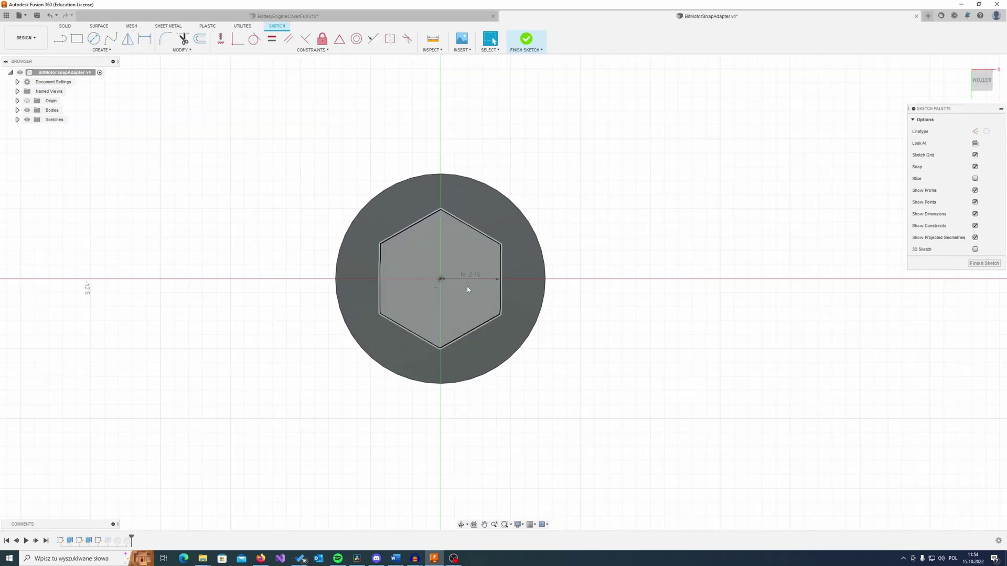
scroll(469, 289, "up", 2)
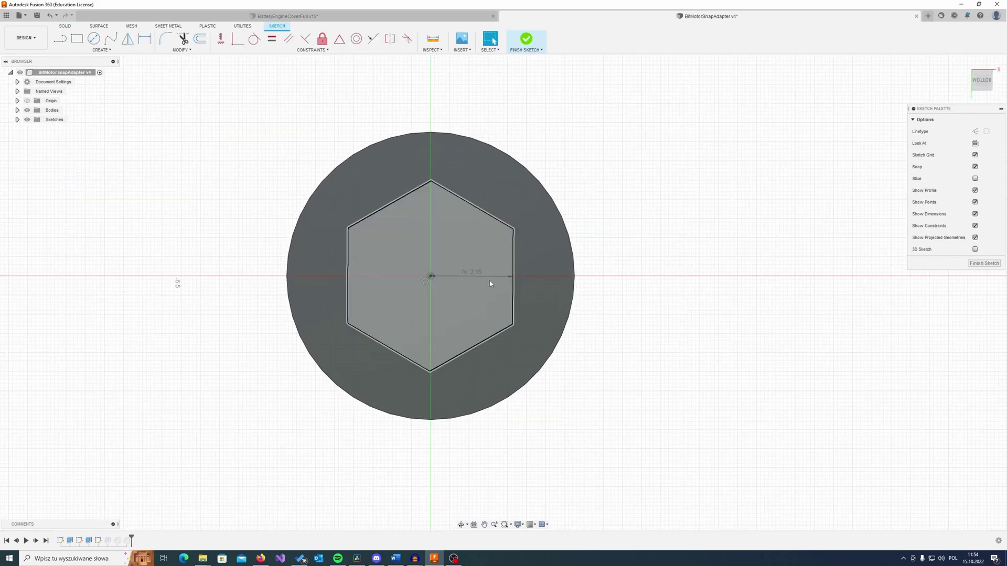
left_click(976, 263)
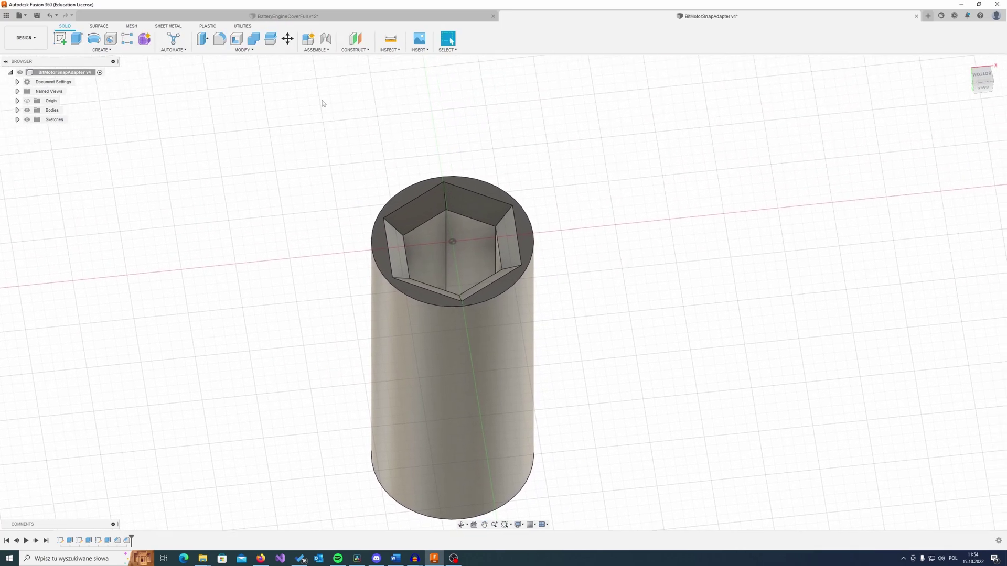
In Change Parameters, set HalfBitWidth to 1.15 mm.
left_click(242, 51)
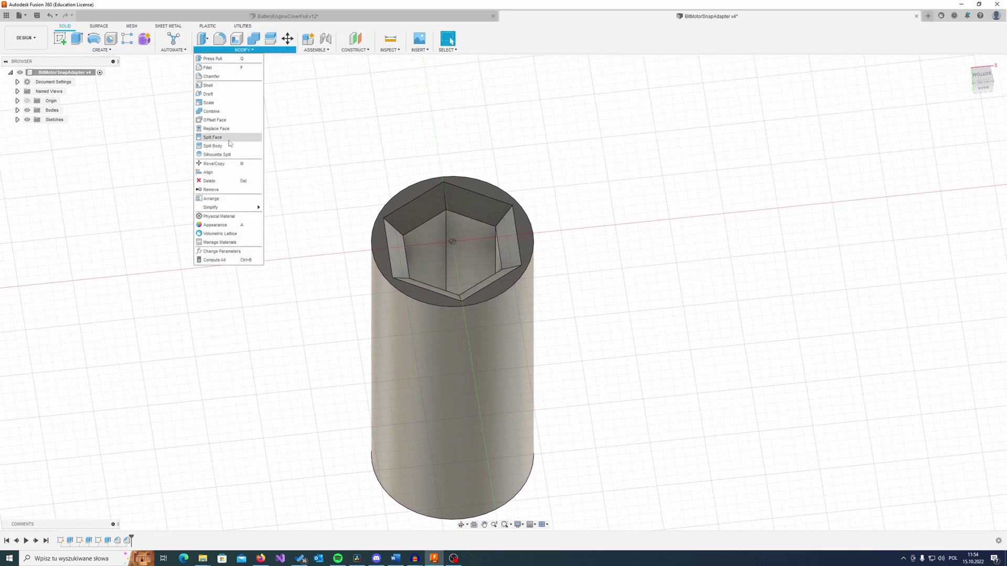
left_click(220, 252)
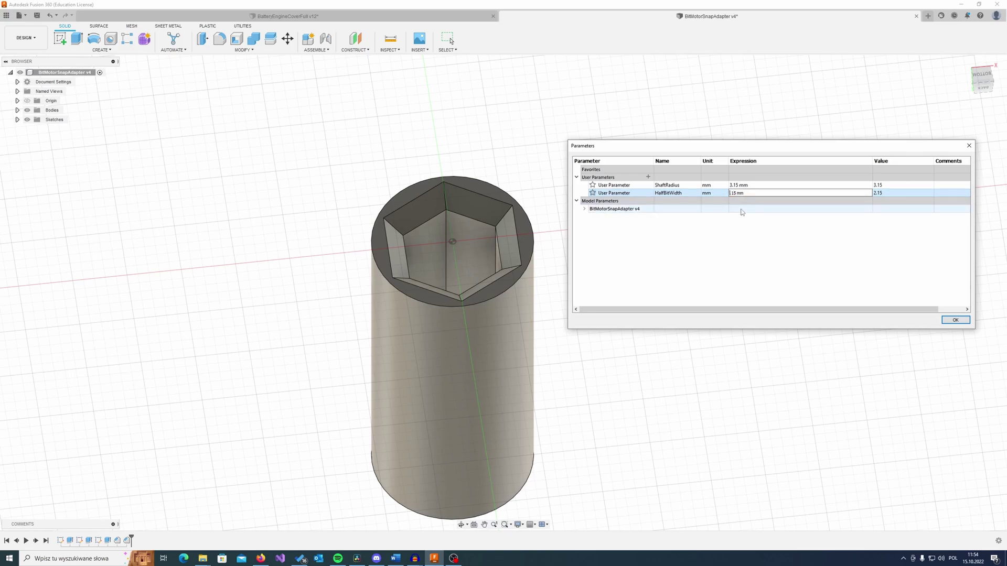
key("Return")
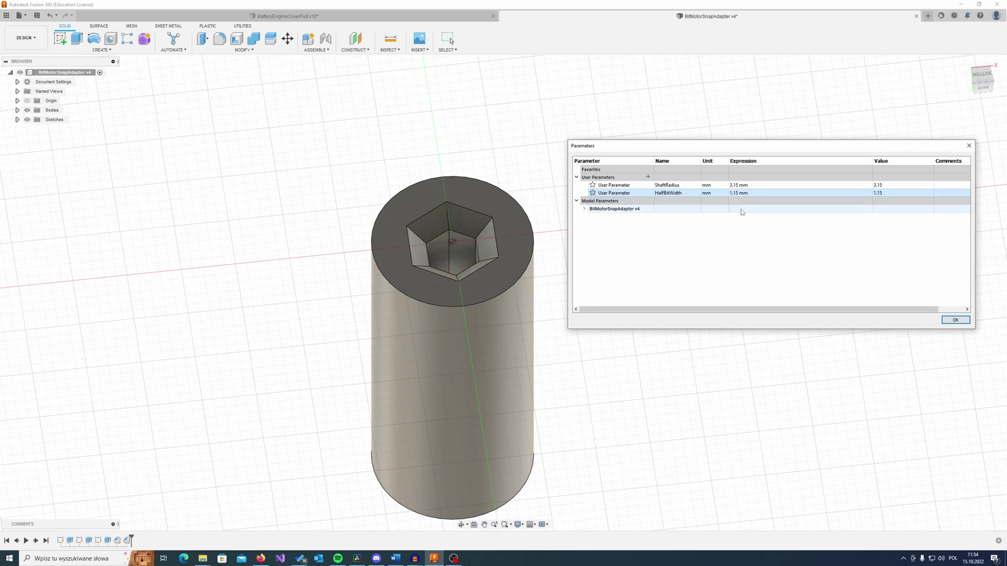
middle_click_drag(461, 314, 663, 207, "shift")
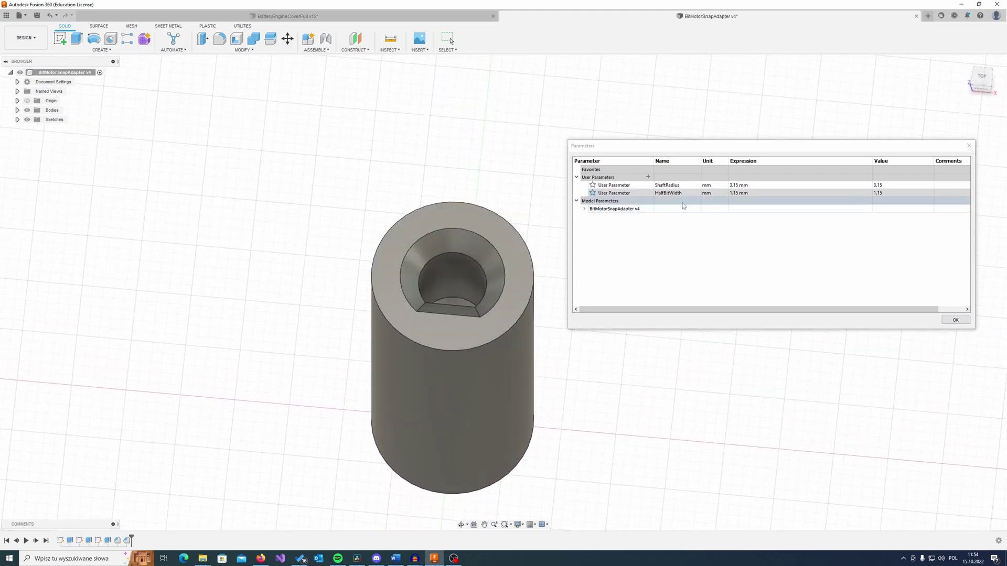
Change ShaftRadius to 4.15 mm, confirm, and inspect the enlarged D-shaped bore.
left_click(732, 185)
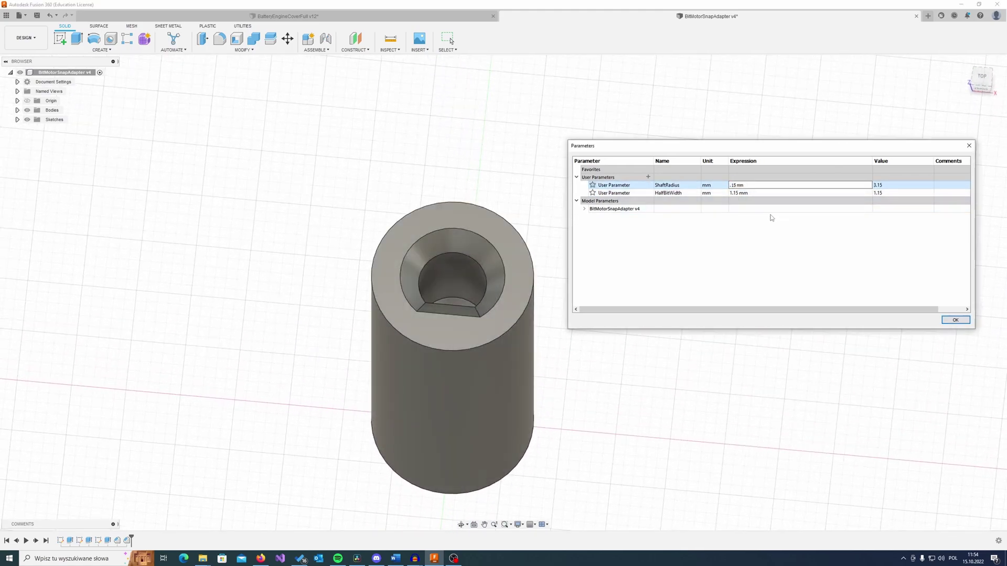
type("4")
key("Return")
middle_click_drag(545, 254, 588, 249, "shift")
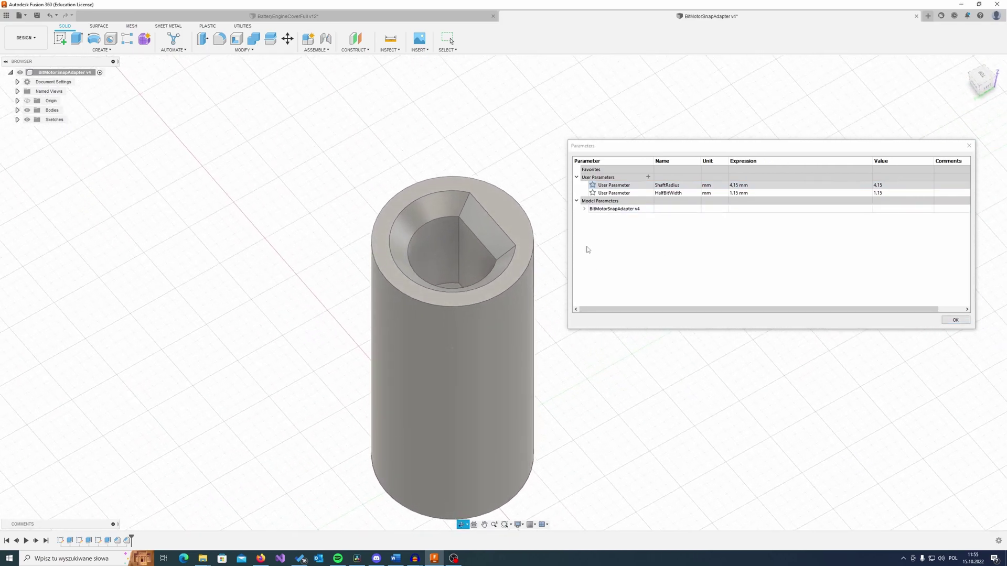
left_click(955, 321)
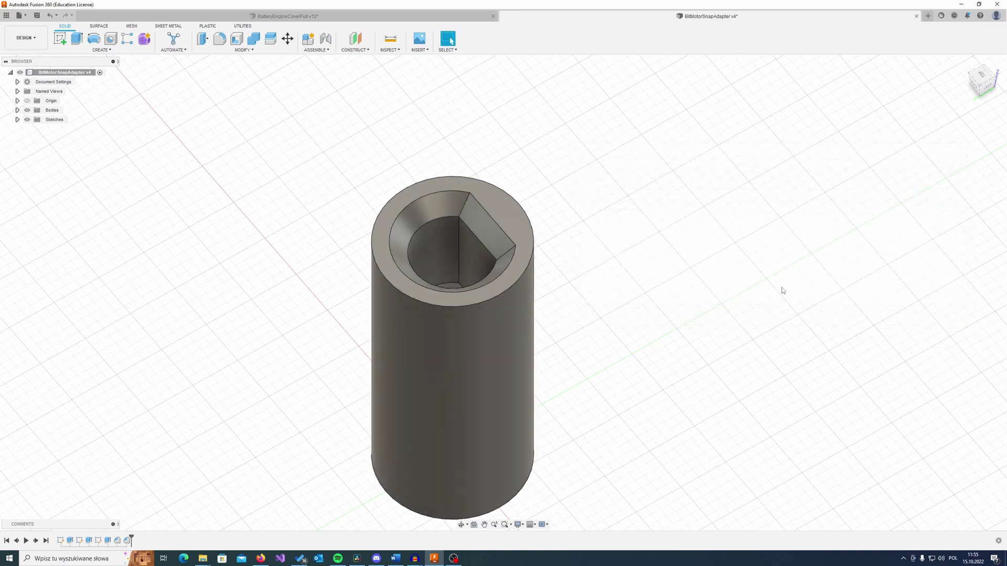
middle_click_drag(691, 268, 720, 300, "shift")
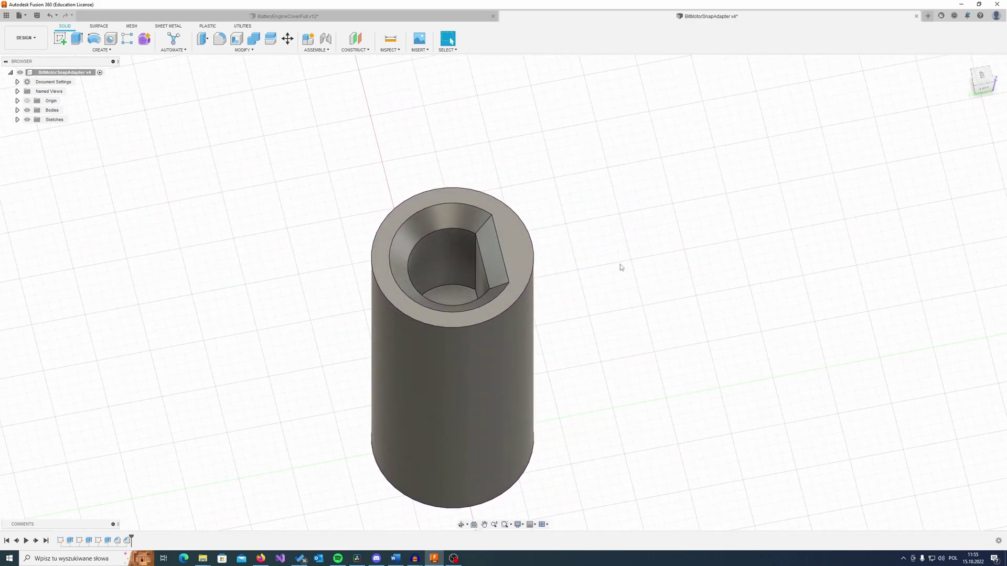
middle_click_drag(603, 329, 621, 269, "shift")
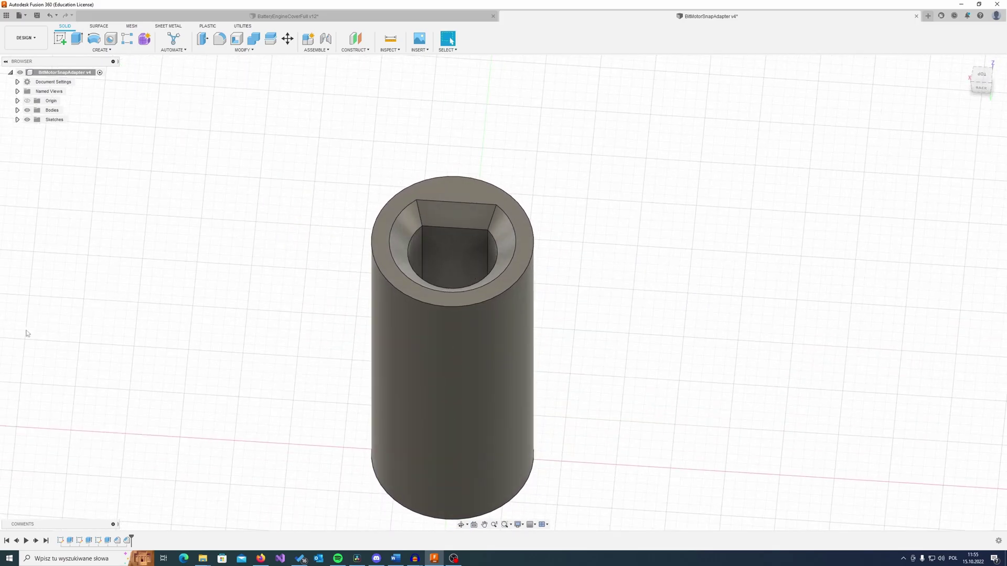